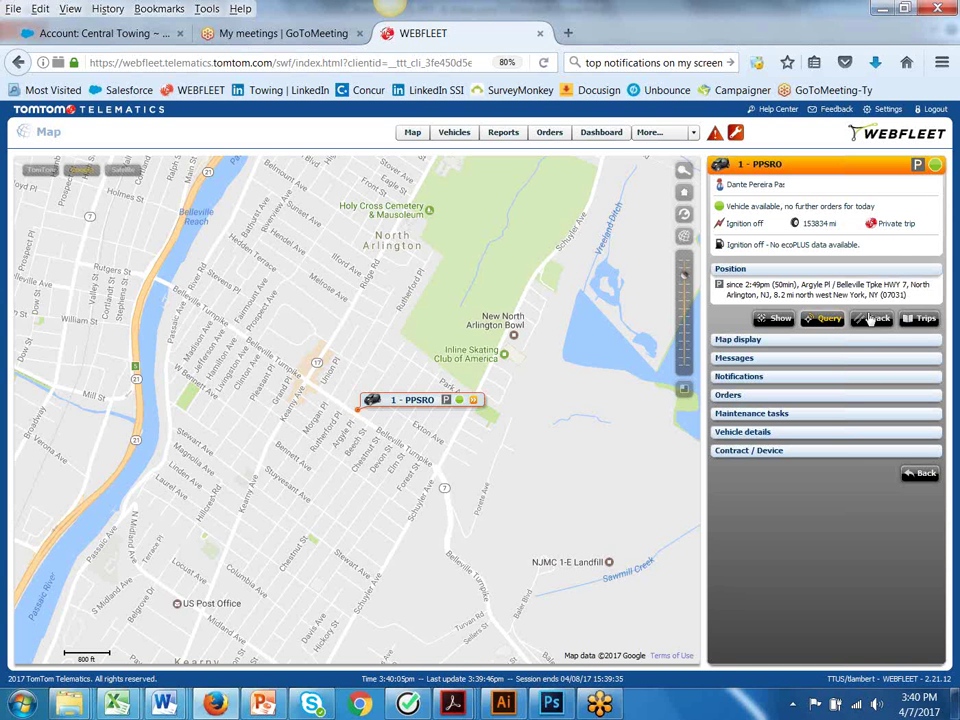
Show the track of vehicle 1 - PPSRO on the map, and open its 04/02 10:35am trip from Asbury Park to Newark.
click(879, 320)
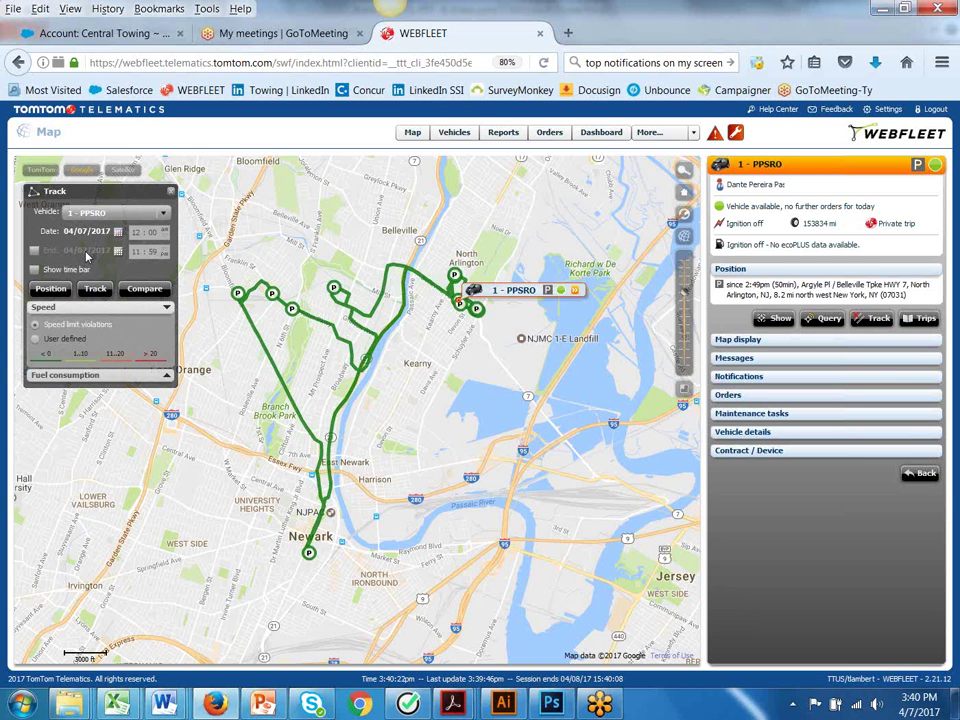
mouse_move(296, 427)
click(925, 320)
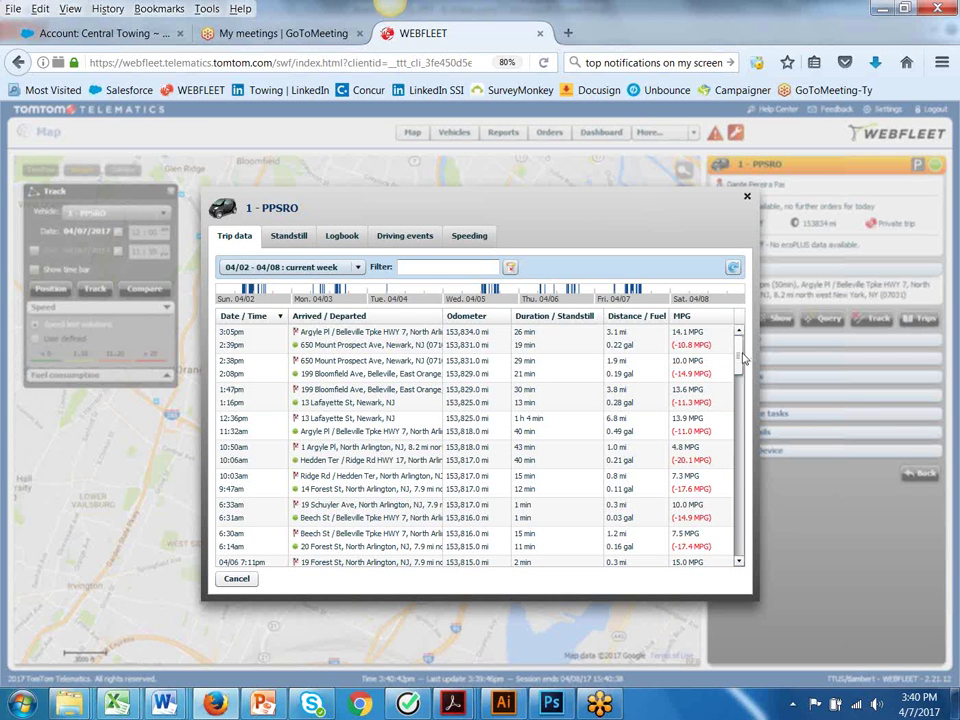
drag(740, 357, 737, 546)
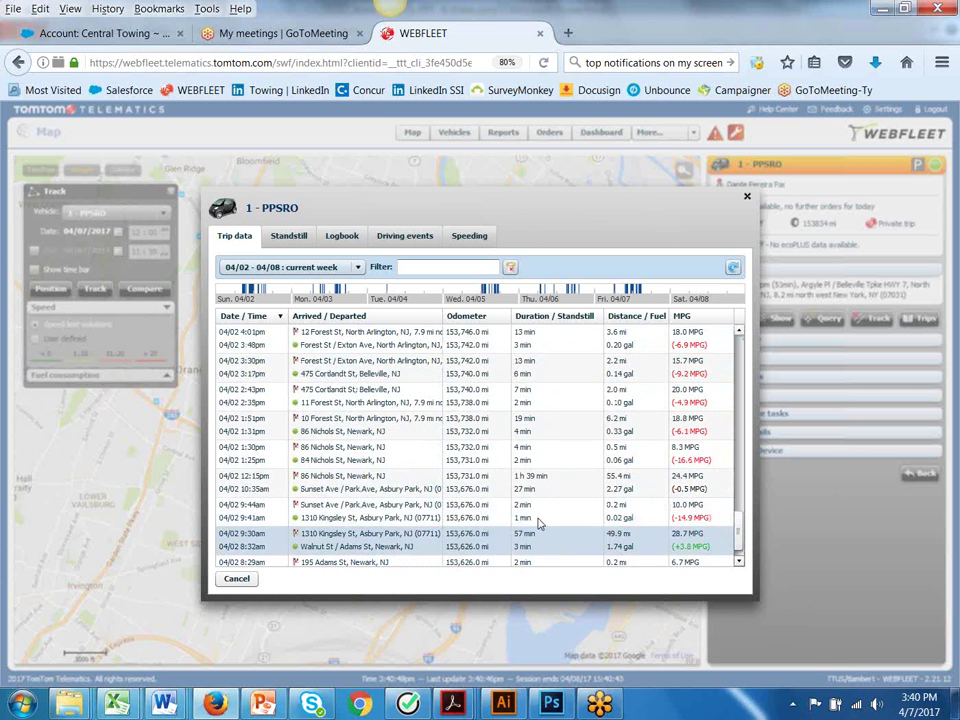
click(368, 484)
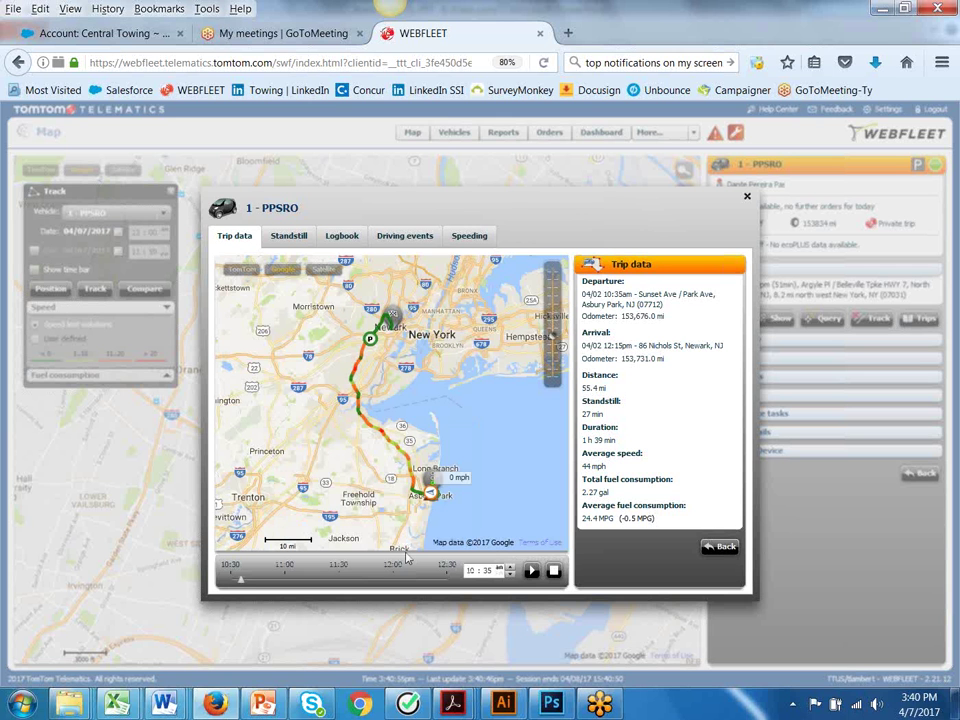
Replay the trip and inspect the speed limit violation details along the Garden State Pkwy section of its route.
click(531, 571)
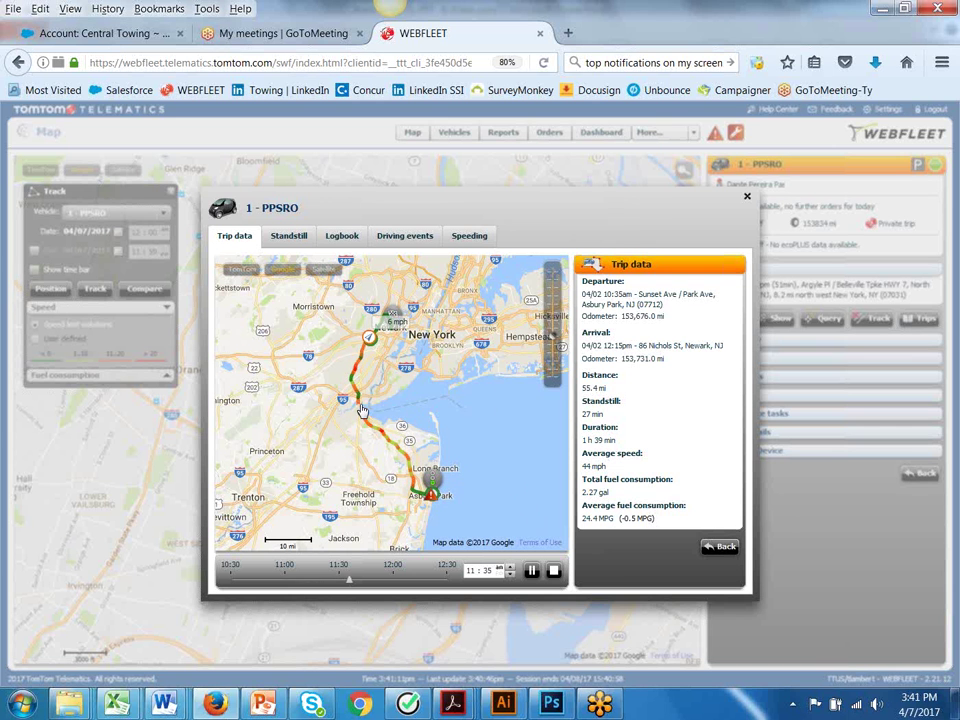
mouse_move(362, 410)
mouse_move(356, 376)
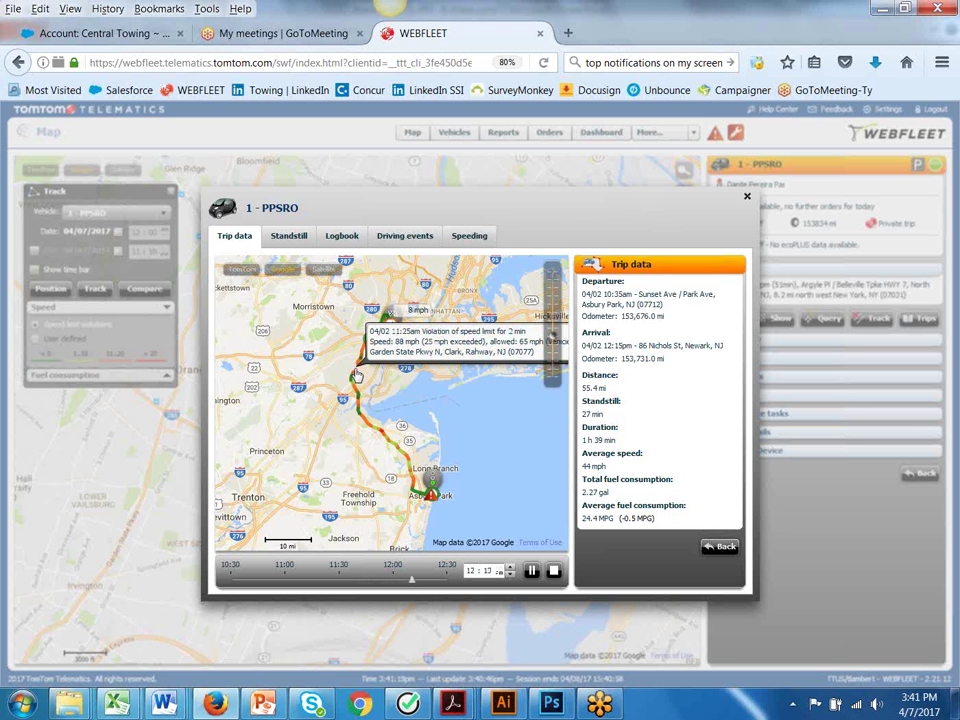
drag(365, 378, 307, 376)
mouse_move(302, 372)
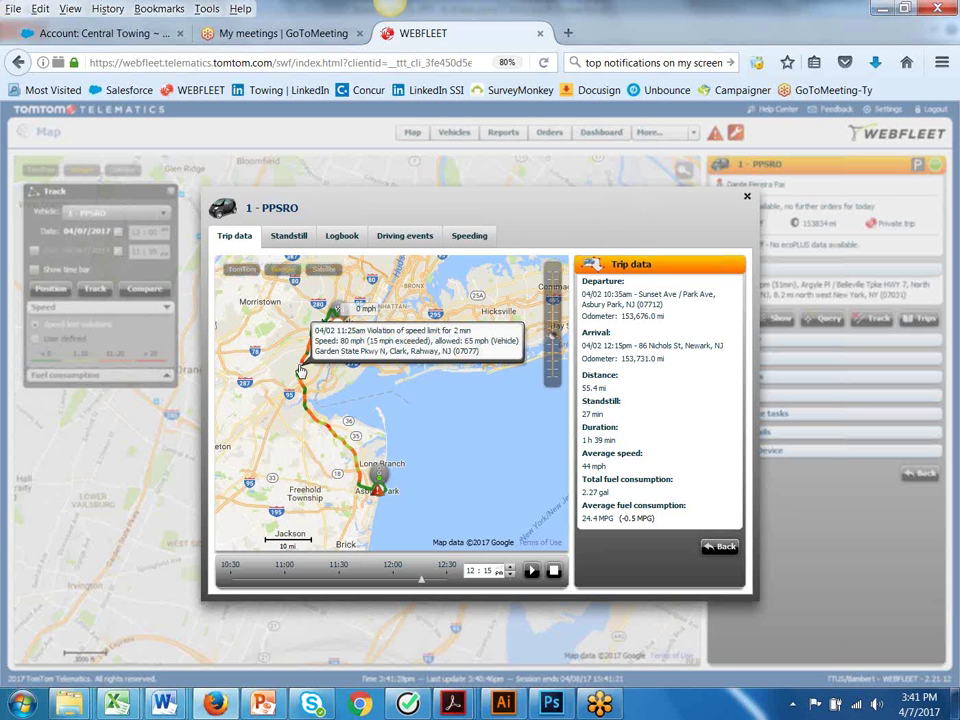
Review the current week's driving events and speeding records for vehicle 1 - PPSRO, and close the trip details.
click(407, 237)
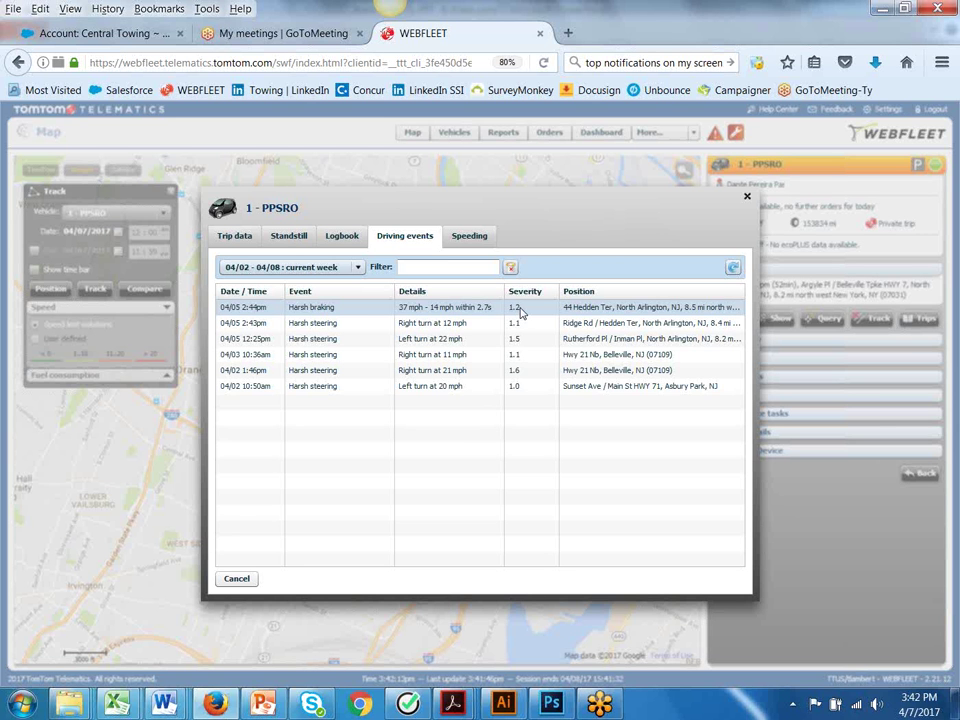
click(469, 236)
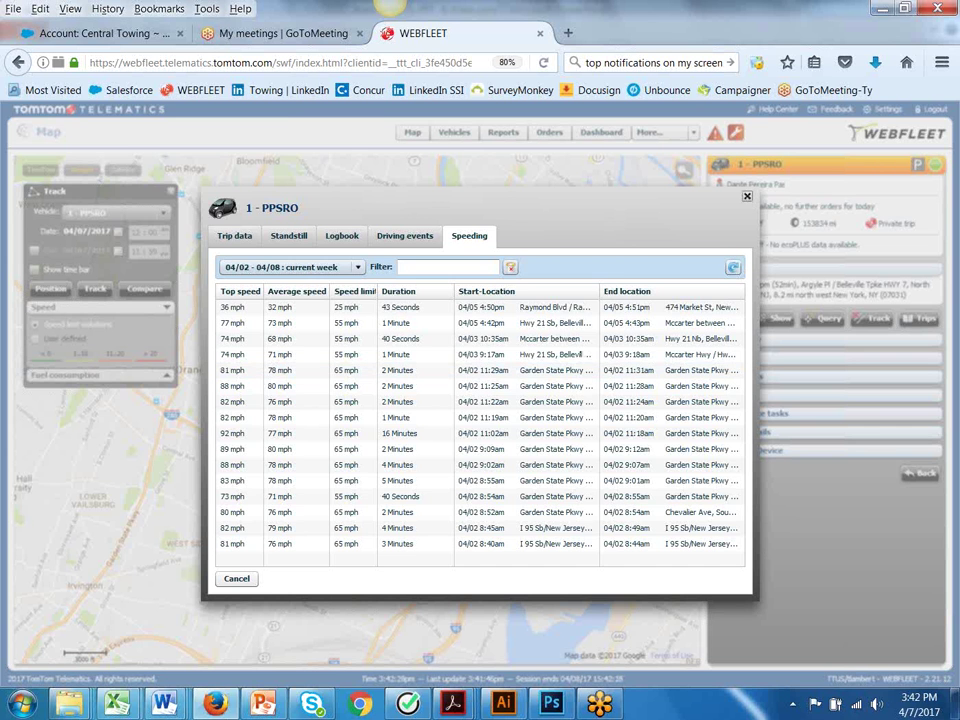
click(747, 196)
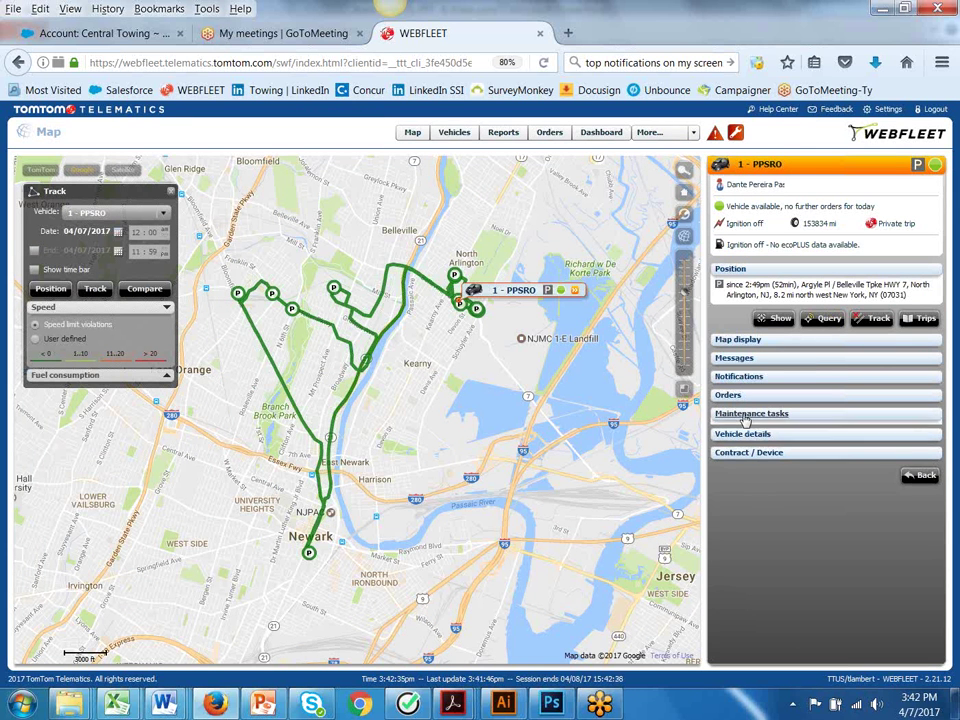
Open the Oil Change maintenance task of vehicle 1 - PPSRO for editing.
click(742, 419)
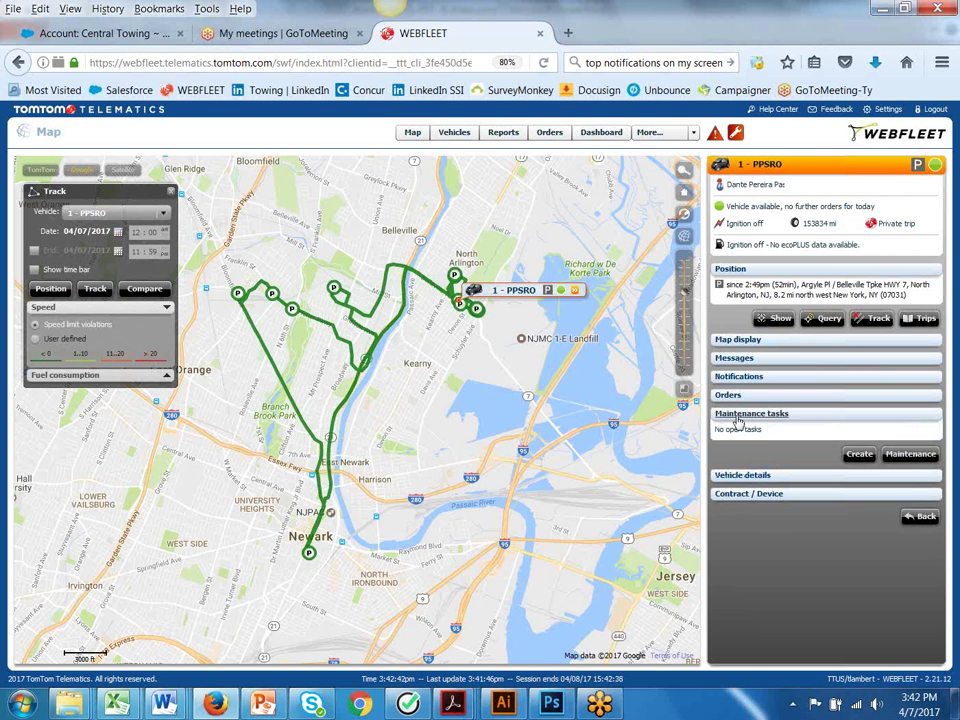
click(860, 456)
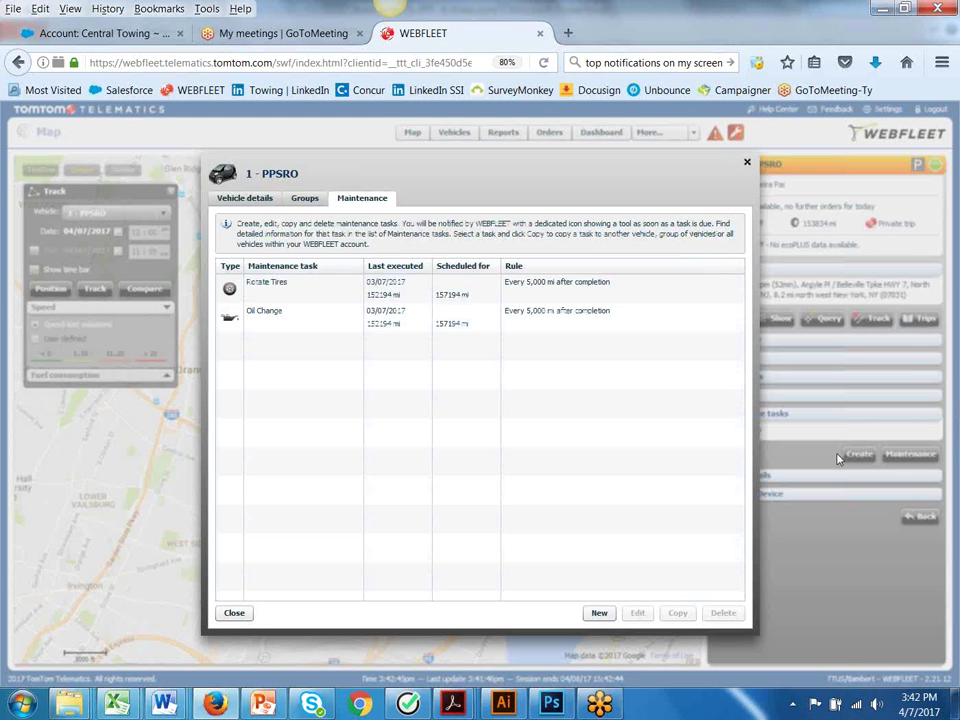
click(381, 318)
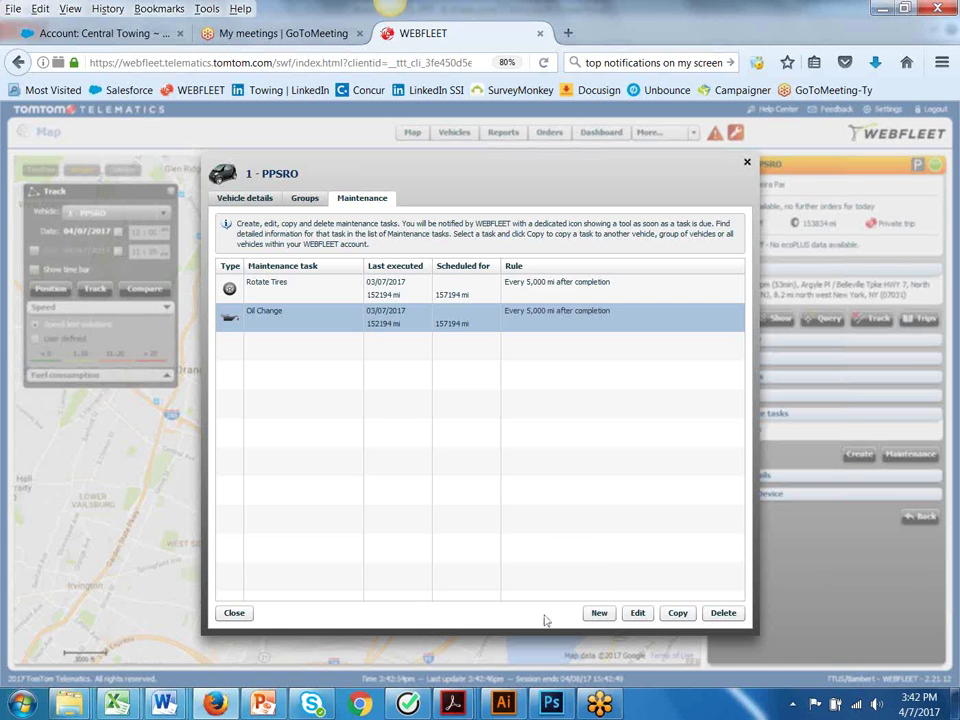
click(638, 616)
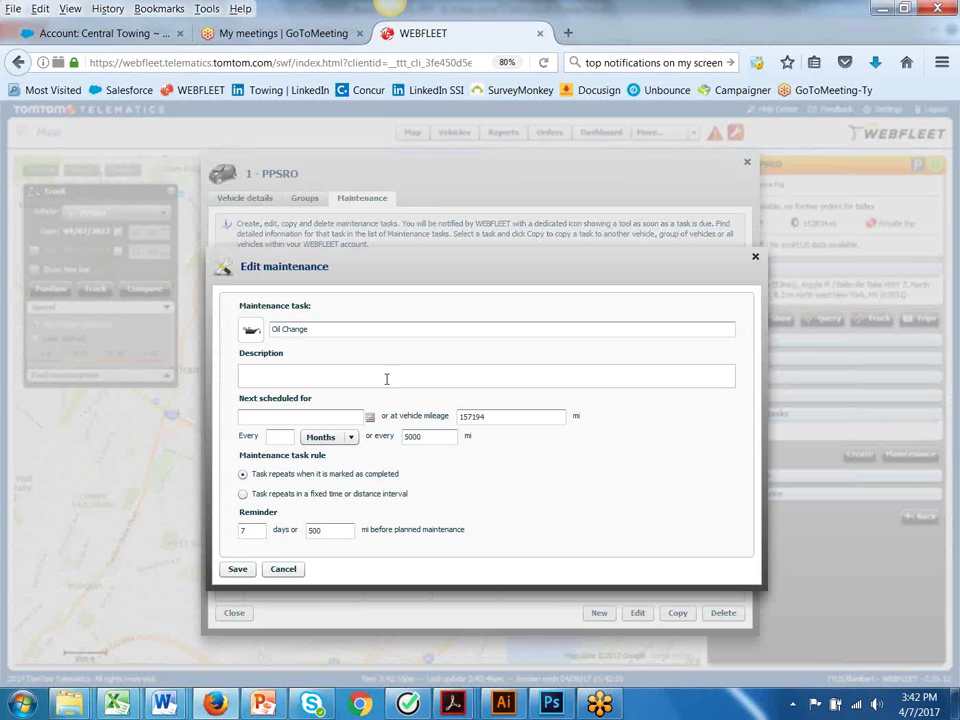
Try repeating the Oil Change task every 2 months, discard the changes and close the maintenance list.
drag(497, 418, 458, 418)
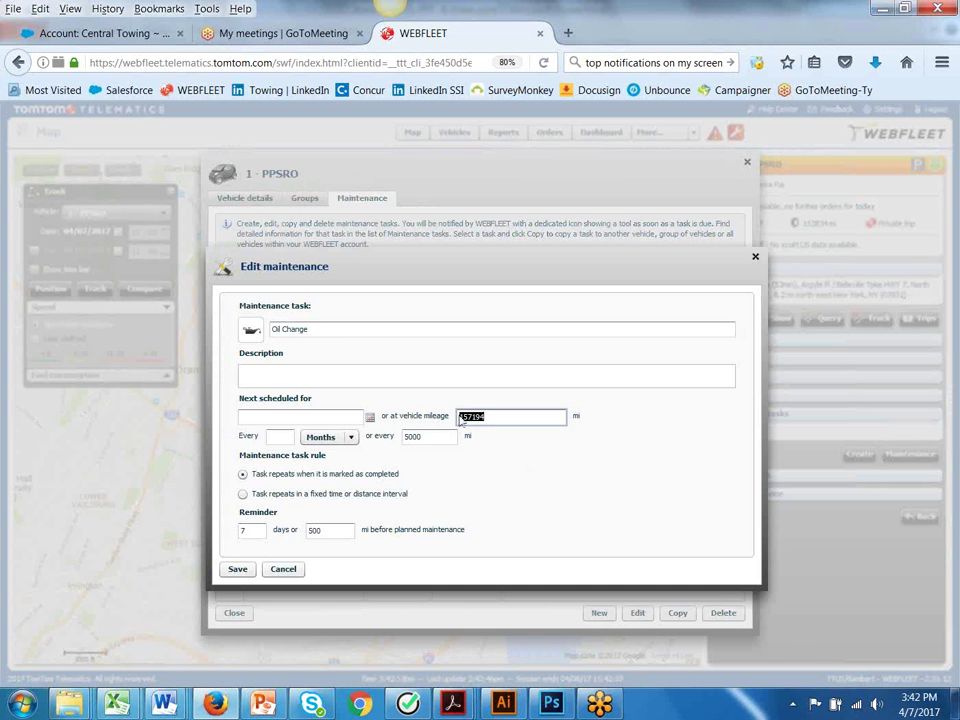
click(281, 436)
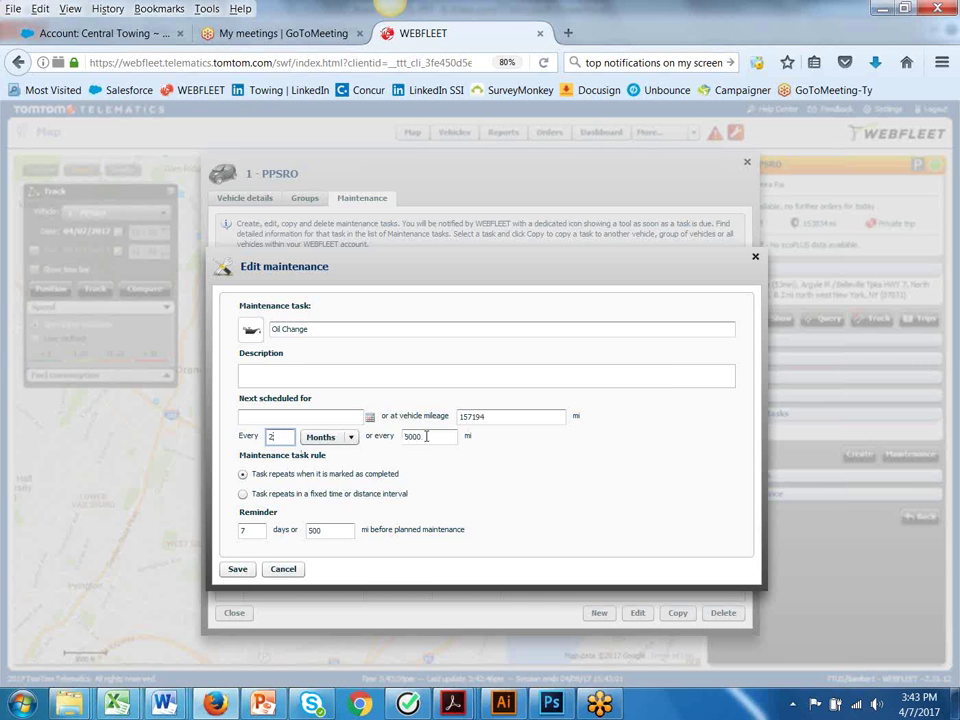
double_click(254, 533)
click(283, 569)
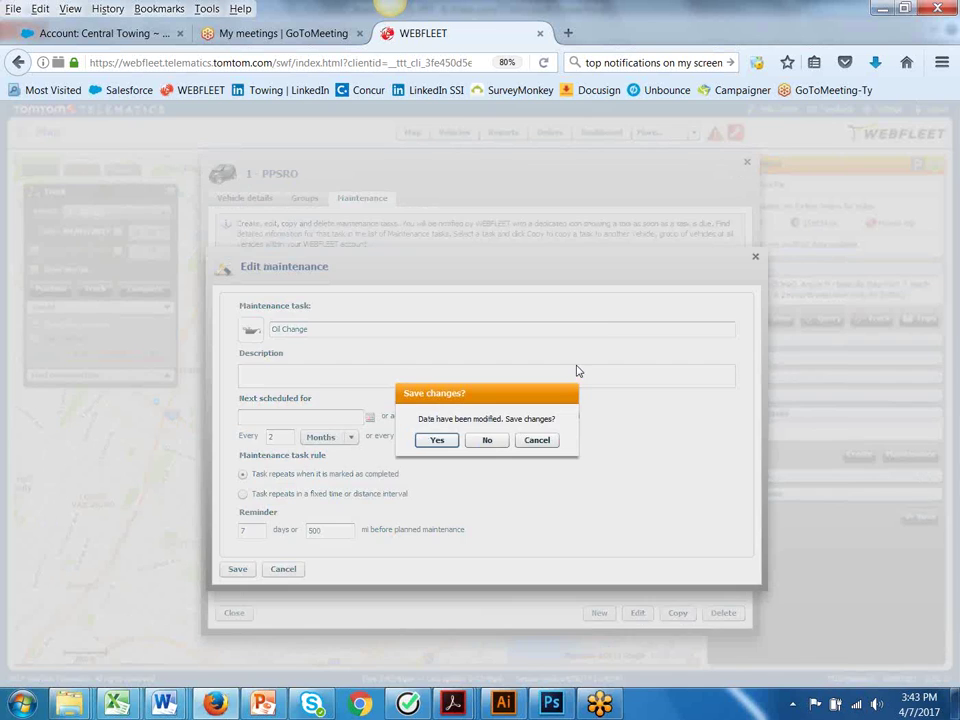
click(487, 440)
click(747, 163)
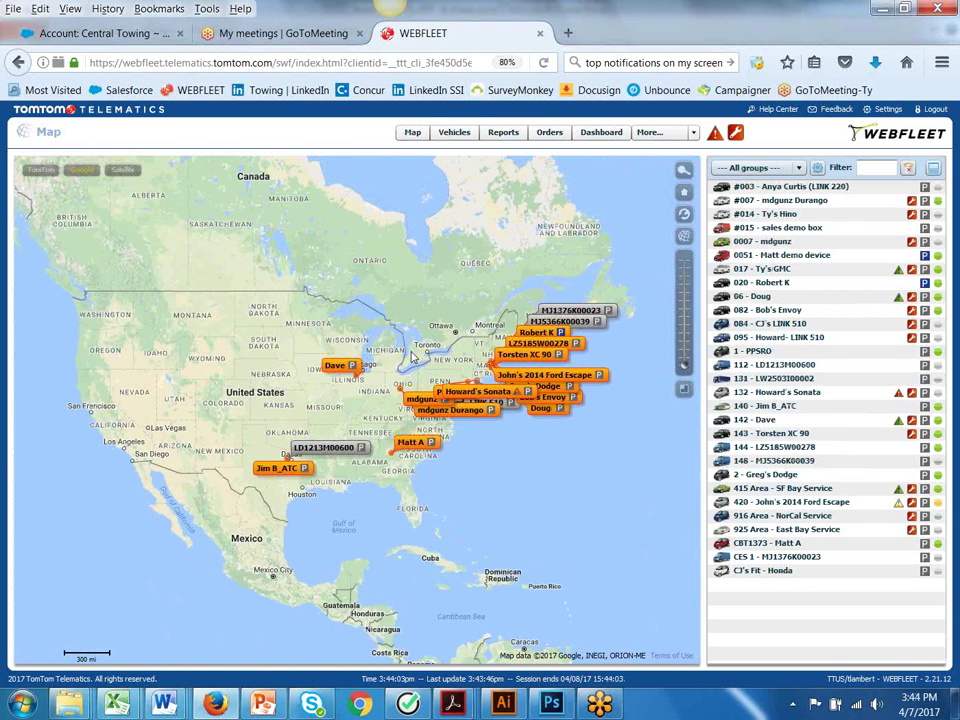
Start a new order for a map point near Clinchco, VA.
click(398, 422)
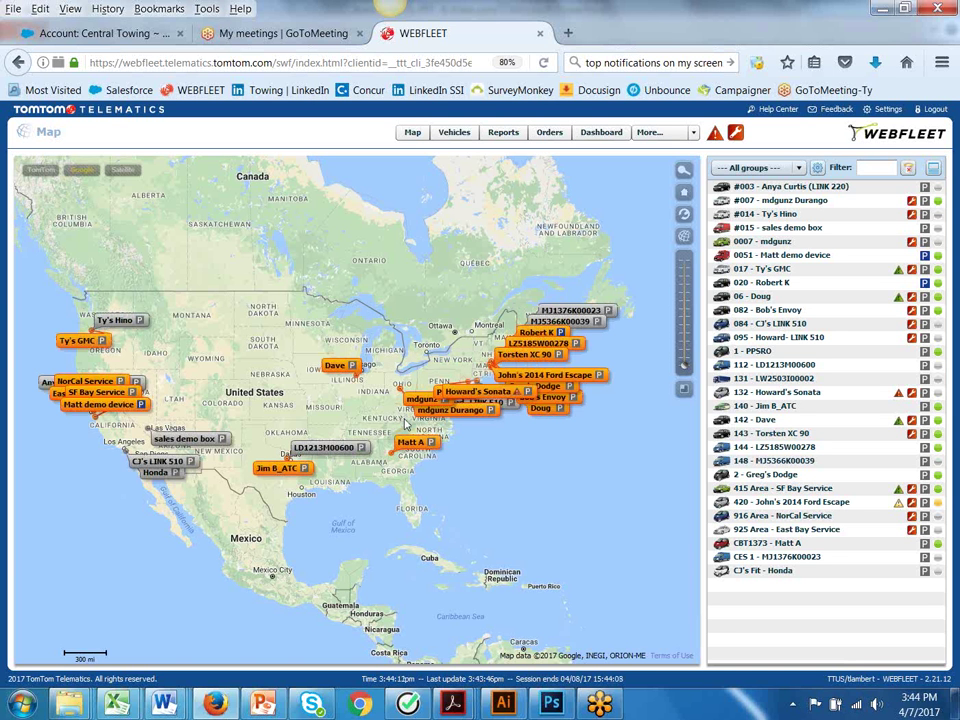
click(414, 416)
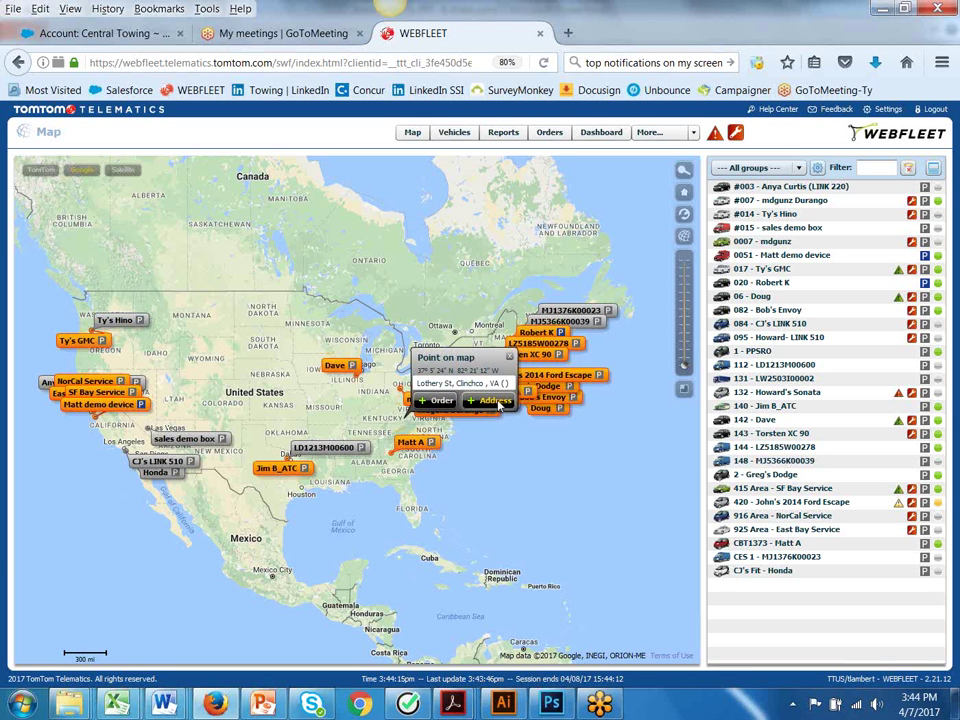
click(441, 404)
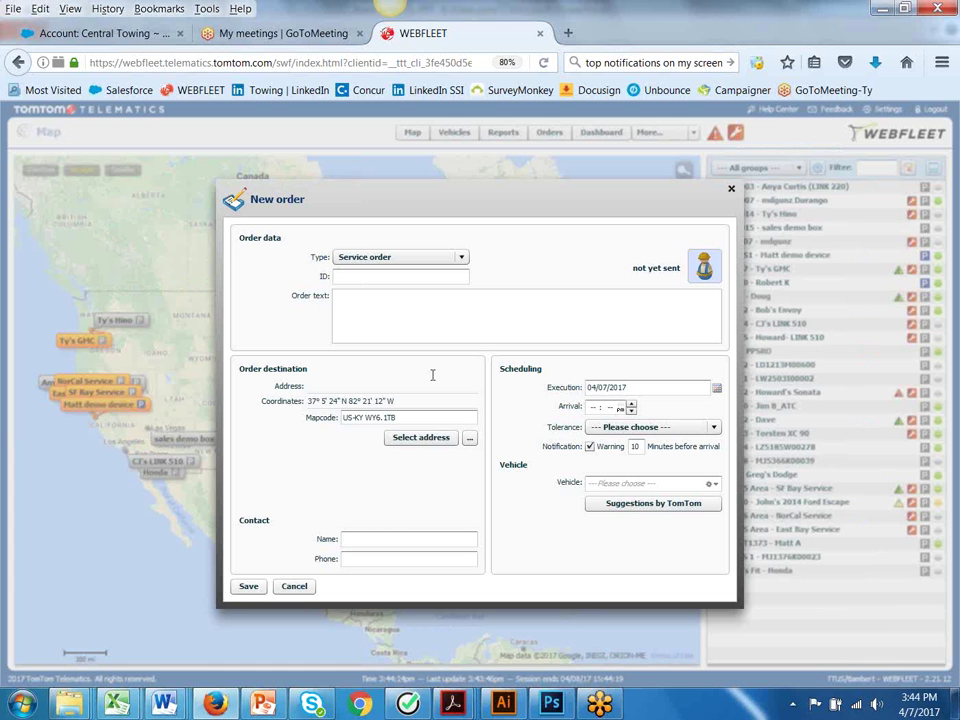
Compare the travel times, distances and availability of the vehicles suggested by TomTom, and close the order without saving.
click(654, 508)
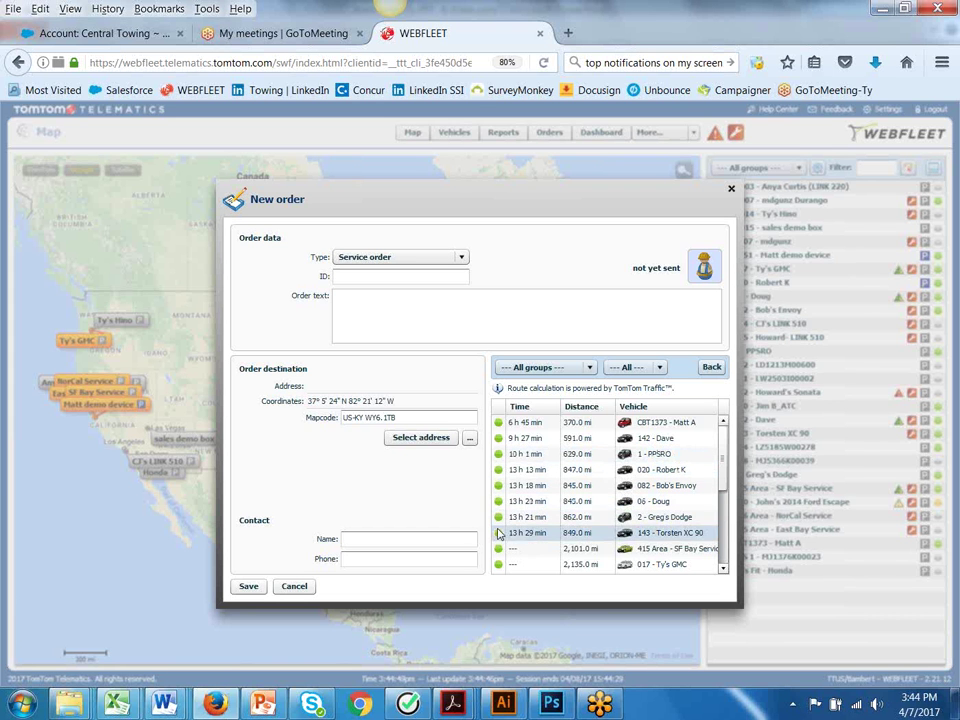
scroll(610, 490, down, 3)
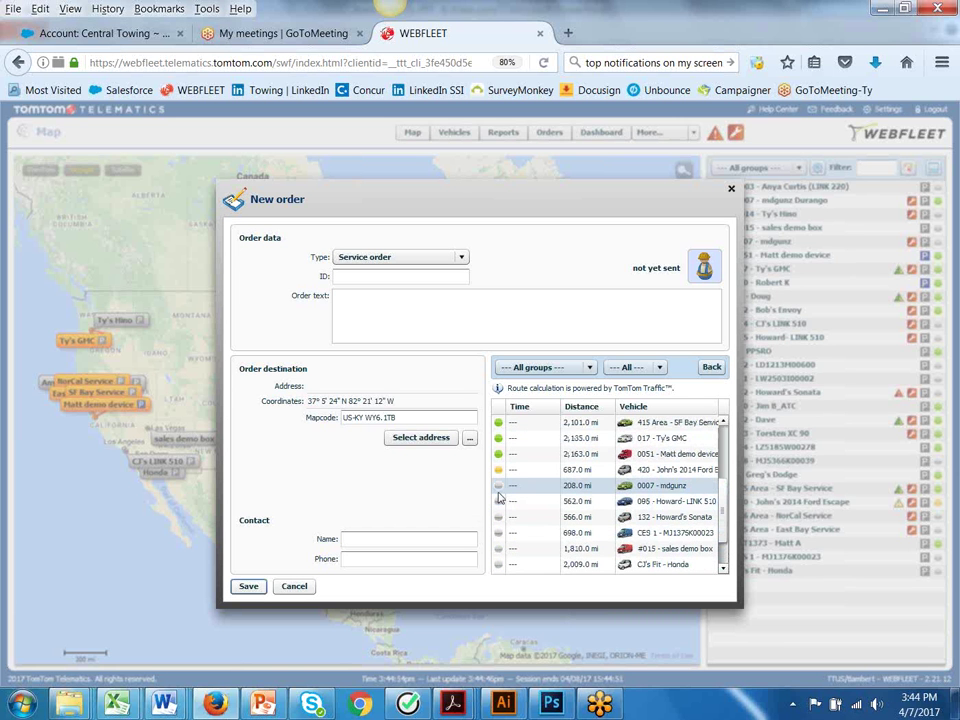
scroll(715, 505, up, 3)
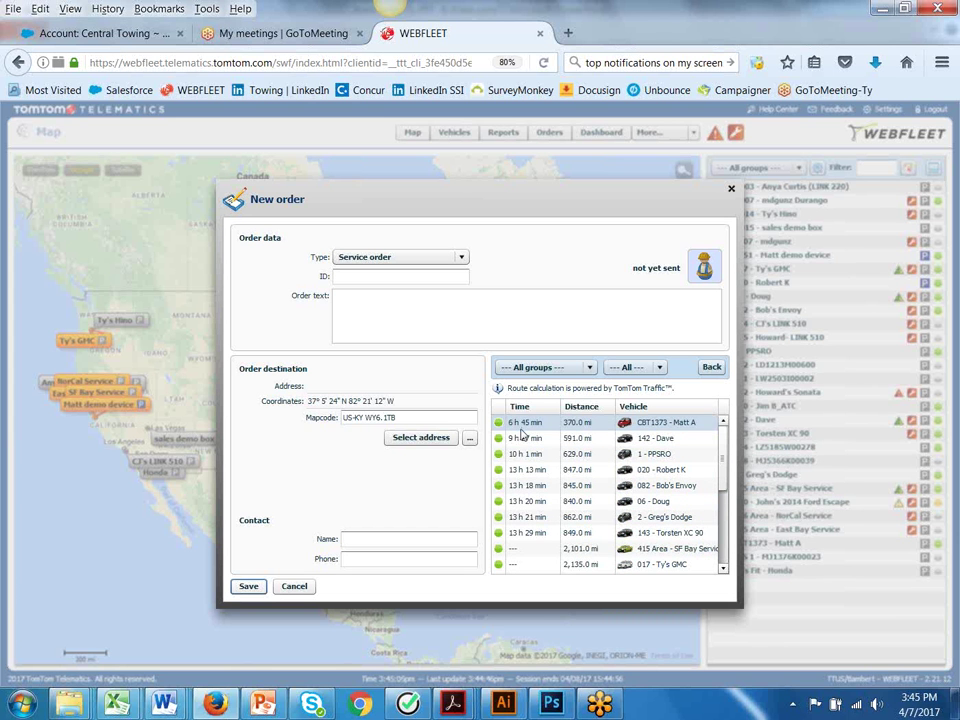
click(731, 190)
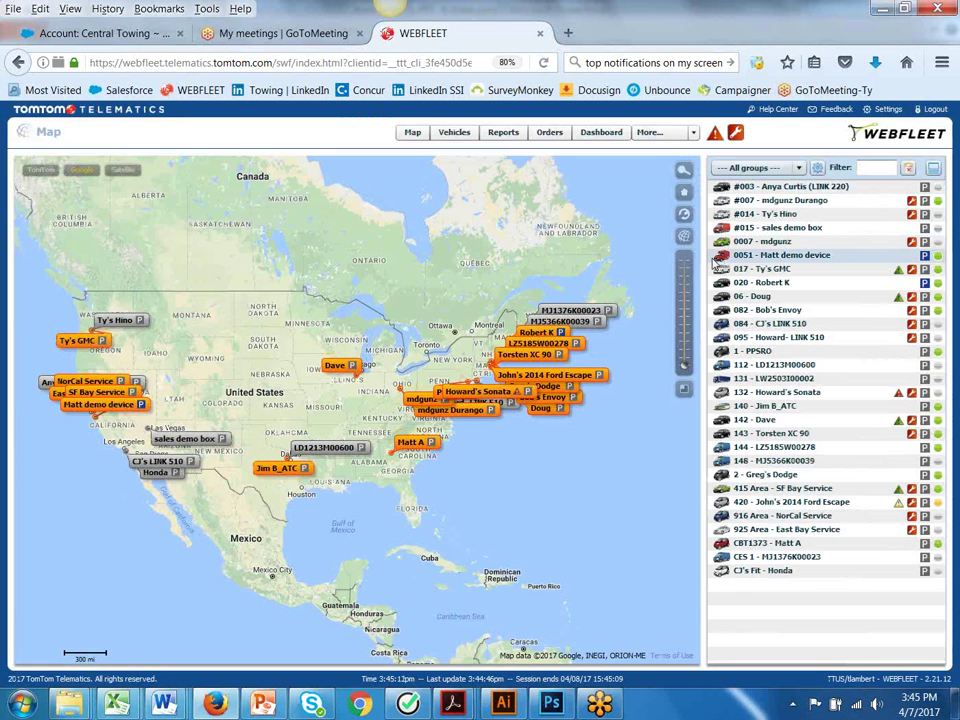
View the list of downloadable reports and open the fleet dashboard.
click(504, 132)
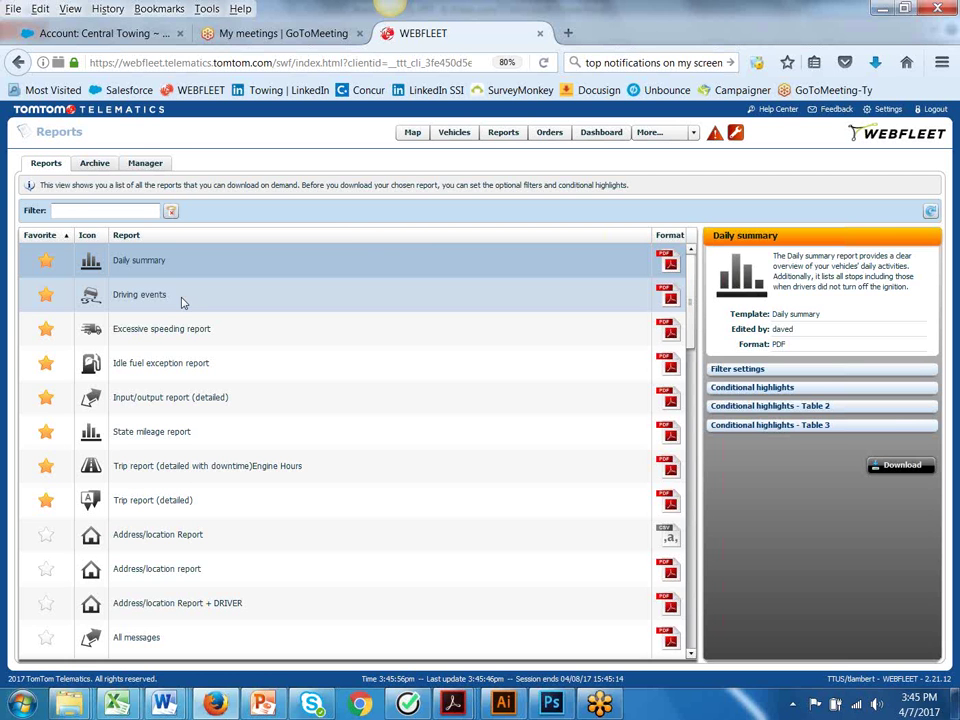
click(605, 134)
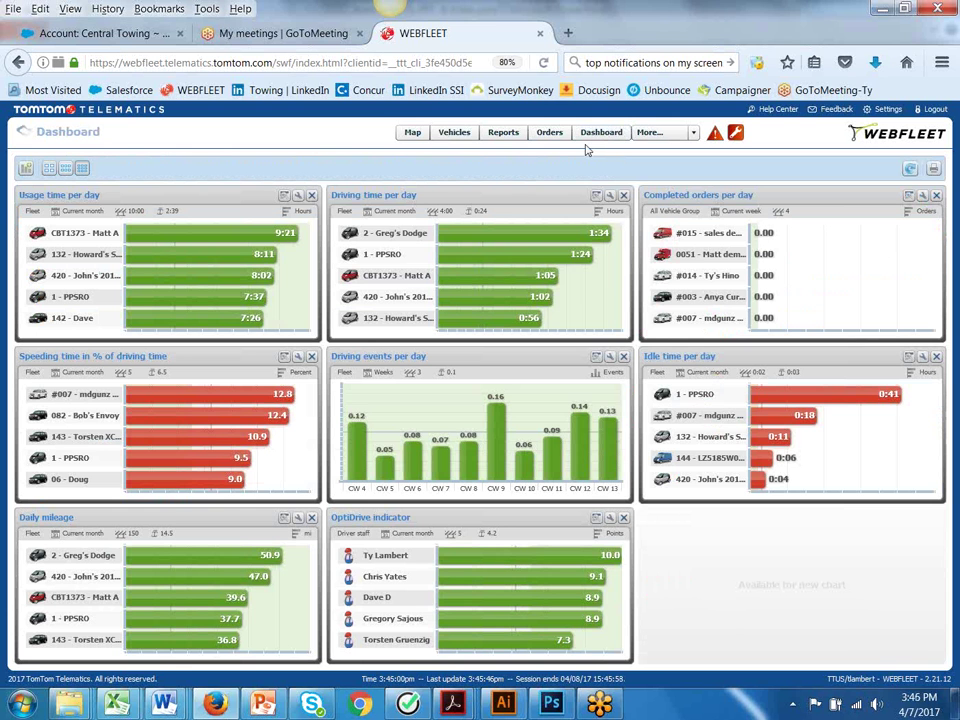
Examine the speeding, driving events and idling scores of the lowest-scoring driver with a bar in the OptiDrive indicator, and close it.
click(491, 563)
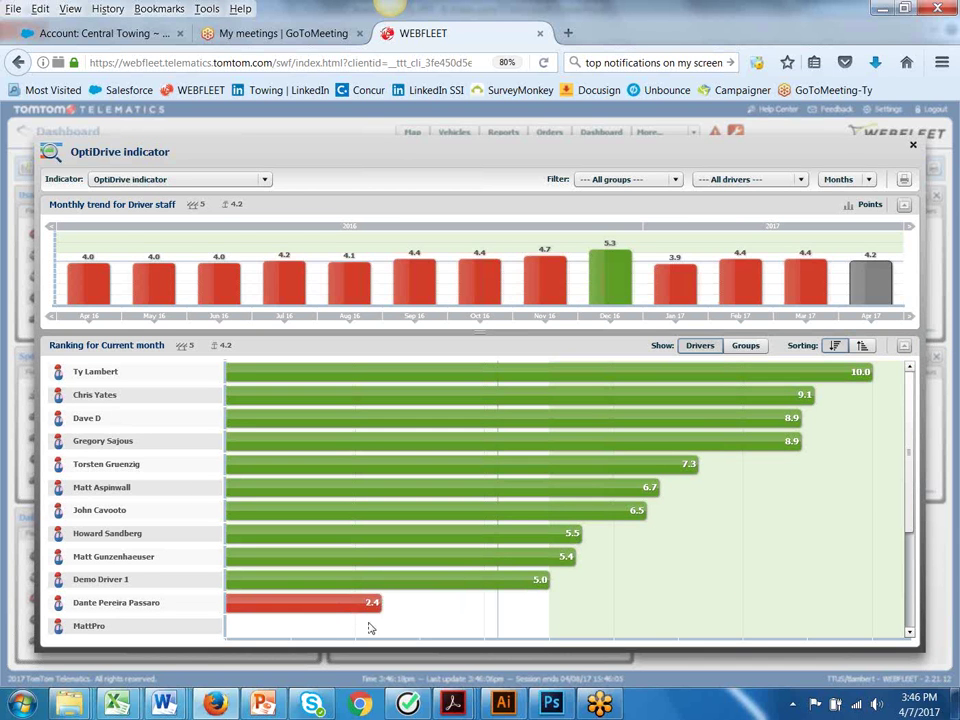
click(319, 606)
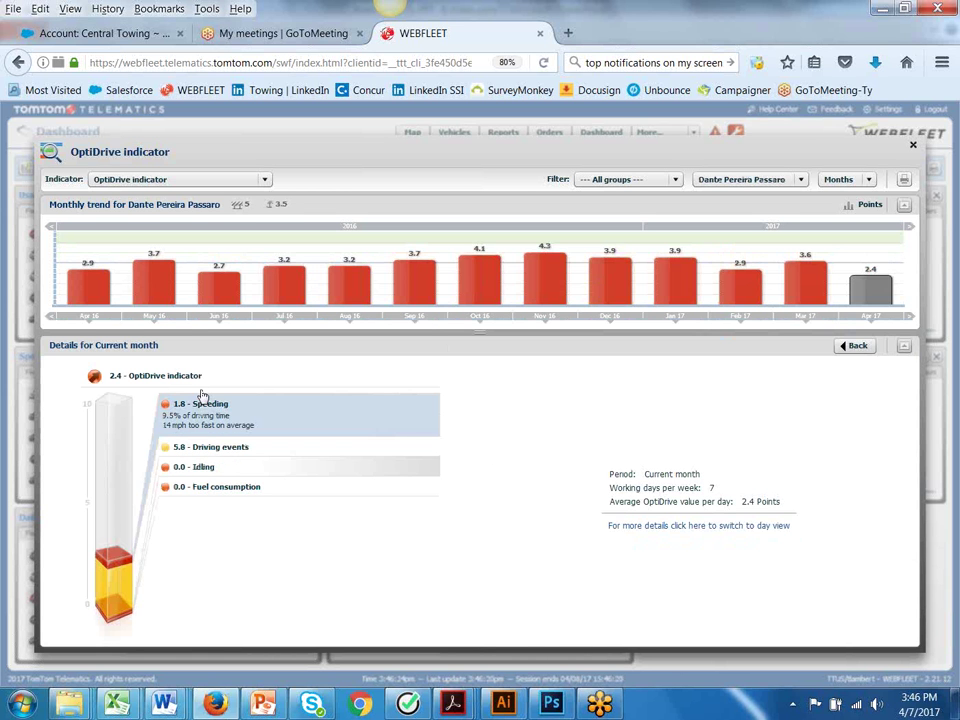
mouse_move(212, 404)
click(242, 446)
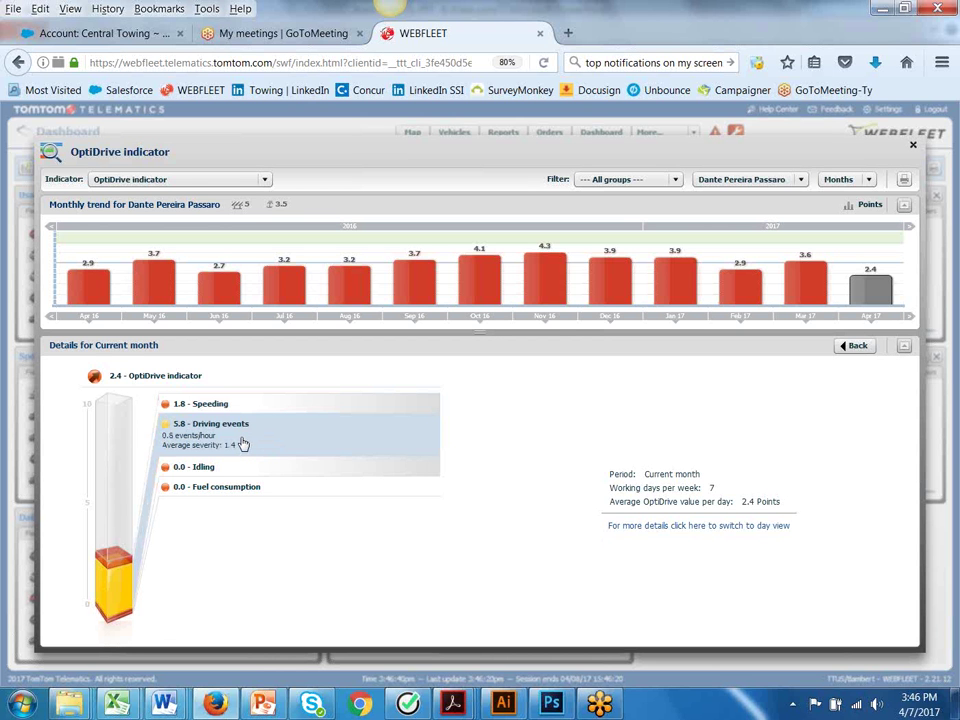
click(240, 466)
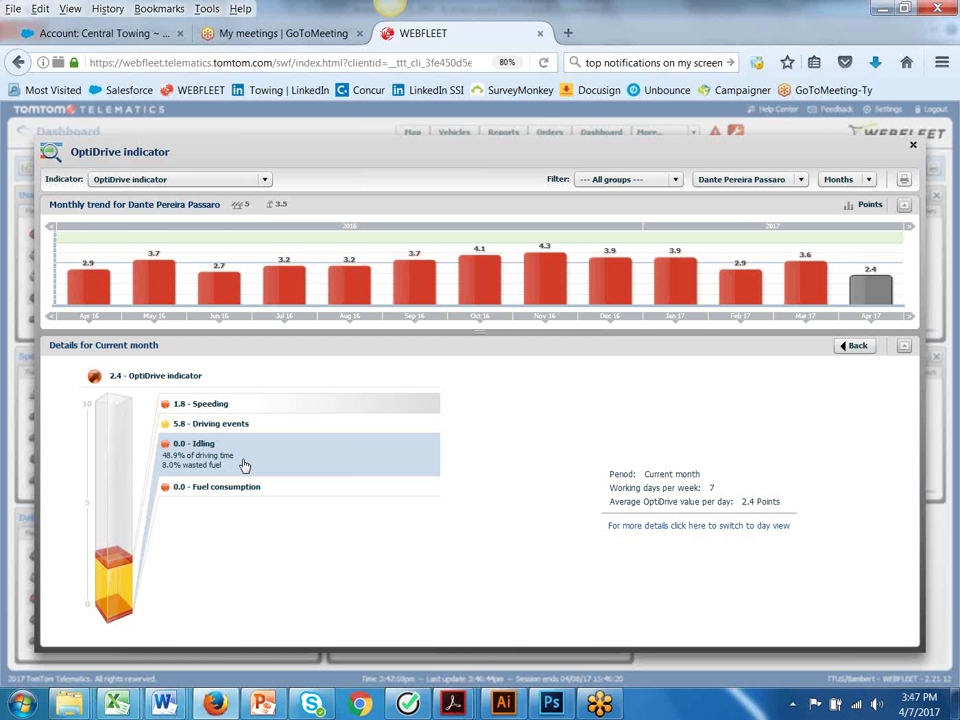
click(912, 146)
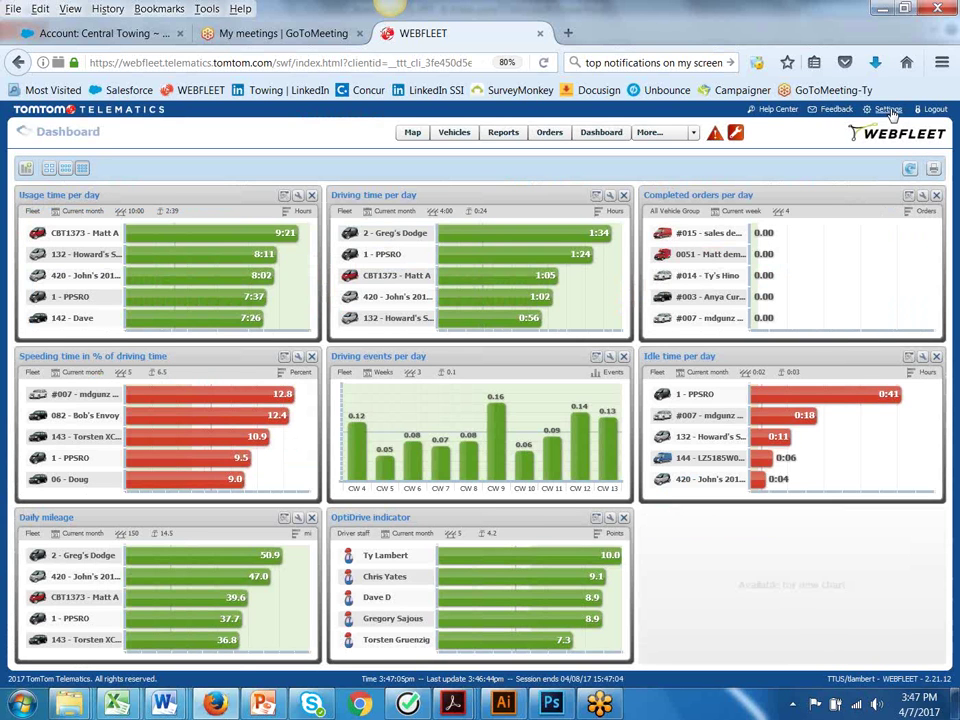
Try a slightly higher influence for Speeding among the OptiDrive variables in the Reporting settings.
click(888, 110)
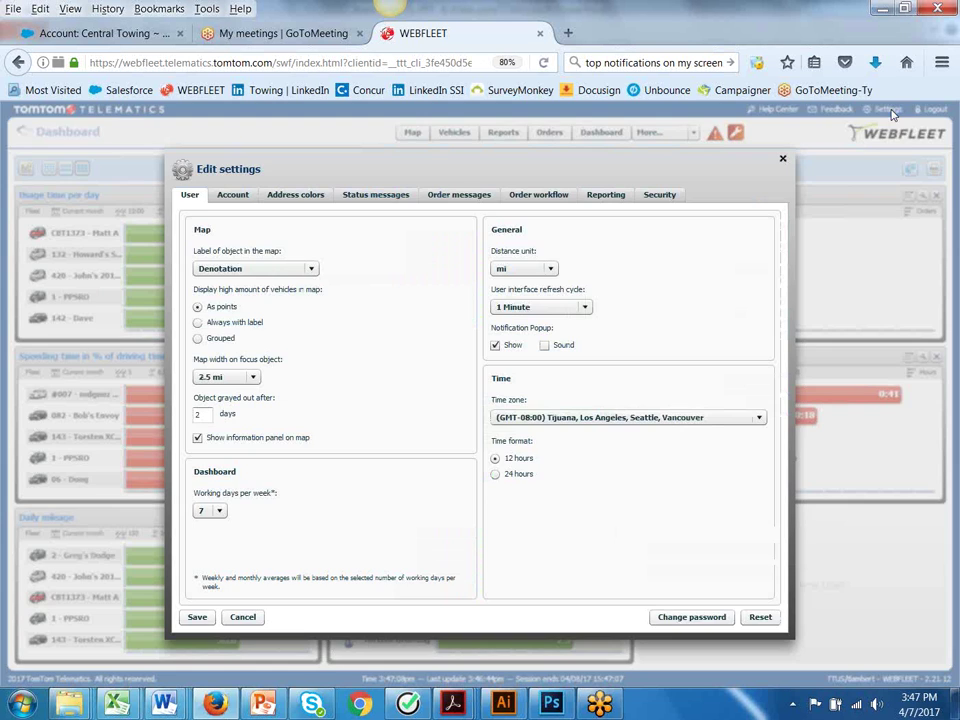
click(608, 196)
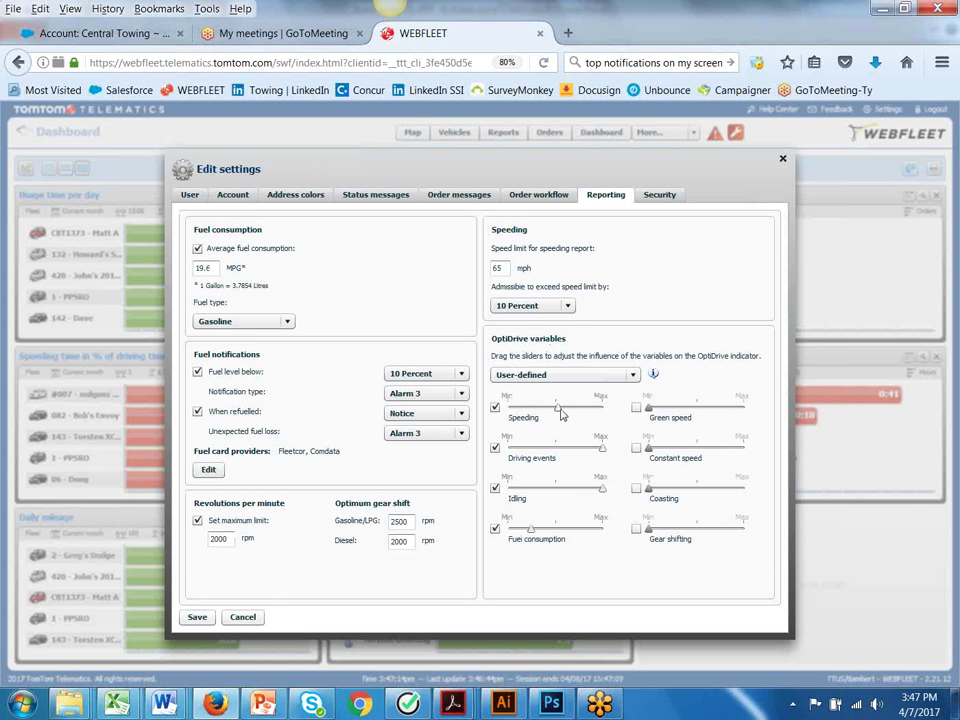
drag(558, 409, 578, 413)
drag(577, 412, 567, 412)
Try lowering the Idling influence to the midpoint, return it to Max and close the settings without saving.
drag(603, 496, 558, 497)
drag(557, 490, 604, 495)
click(783, 159)
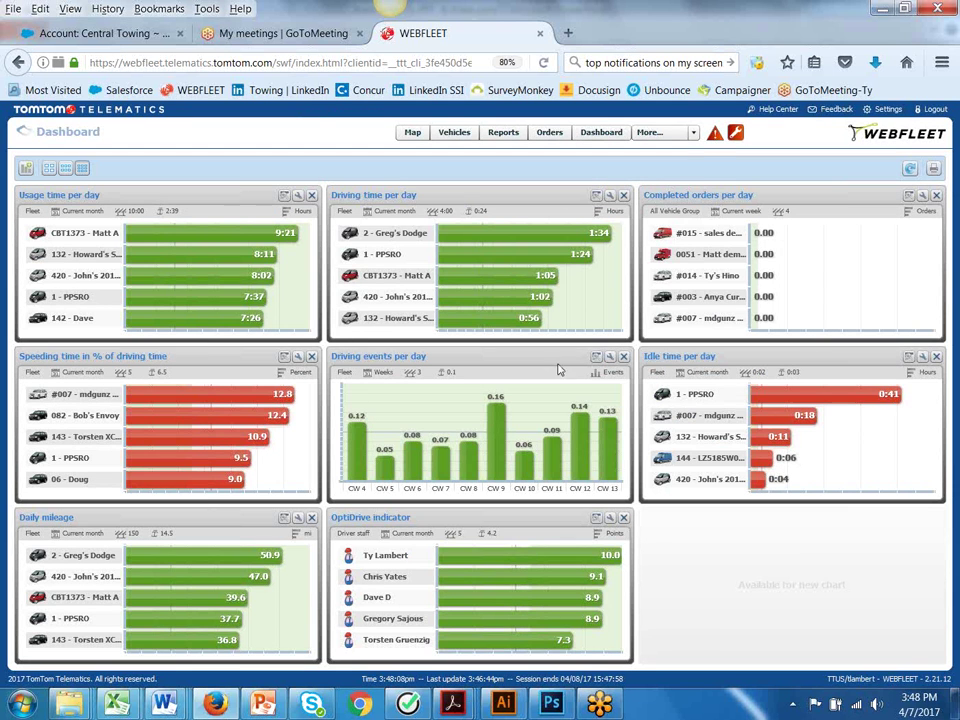
Open the Areas overview, view the area types offered when creating a new area, and close the form without saving.
click(694, 133)
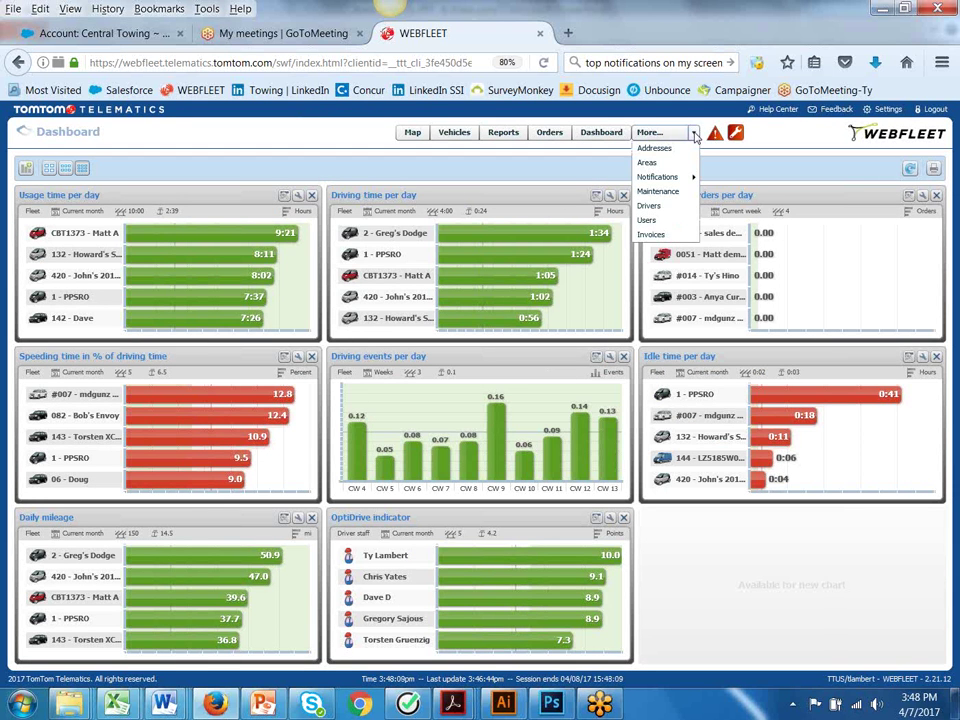
click(647, 162)
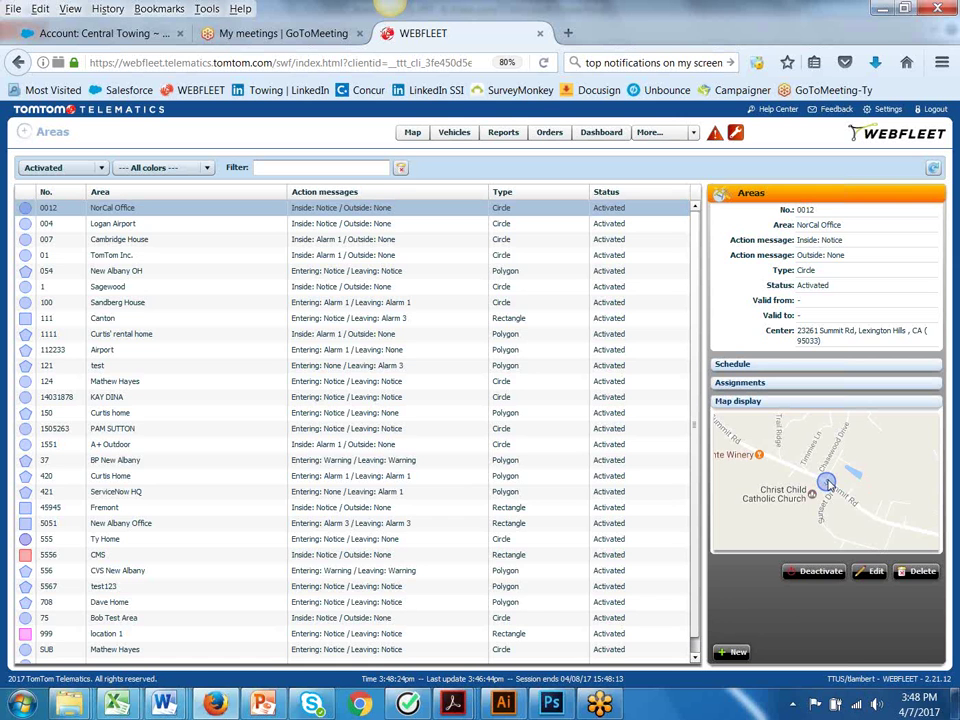
click(735, 653)
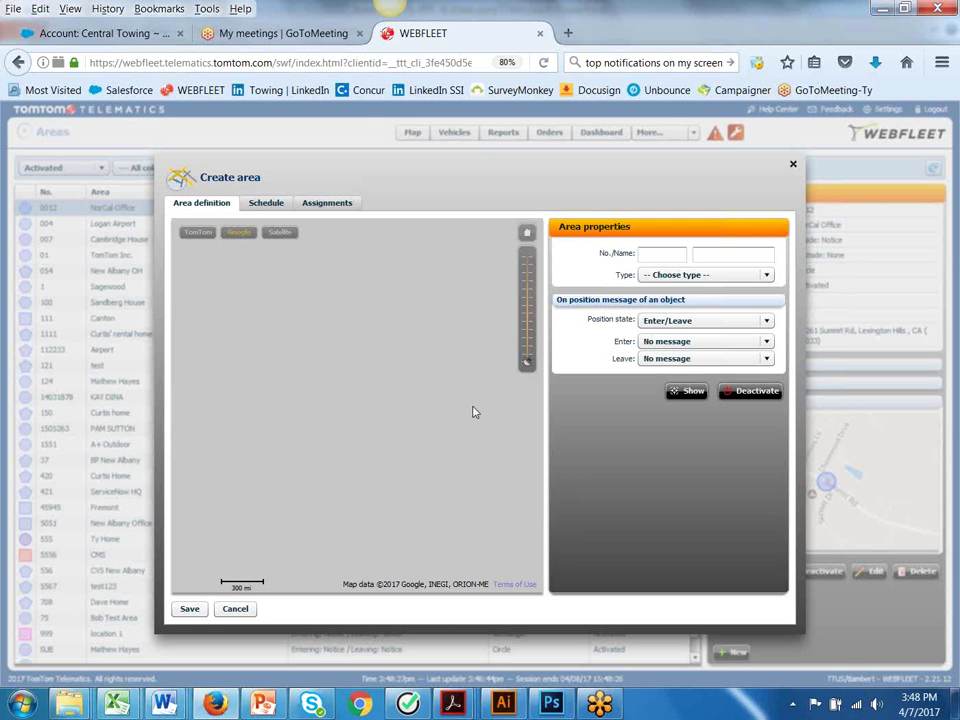
click(680, 275)
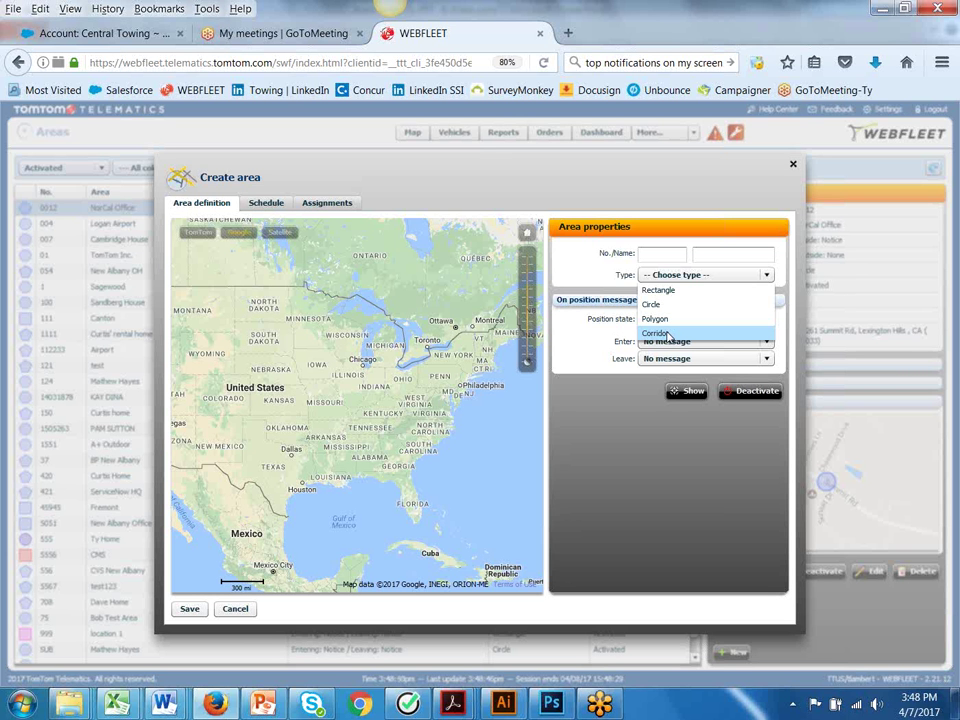
click(582, 335)
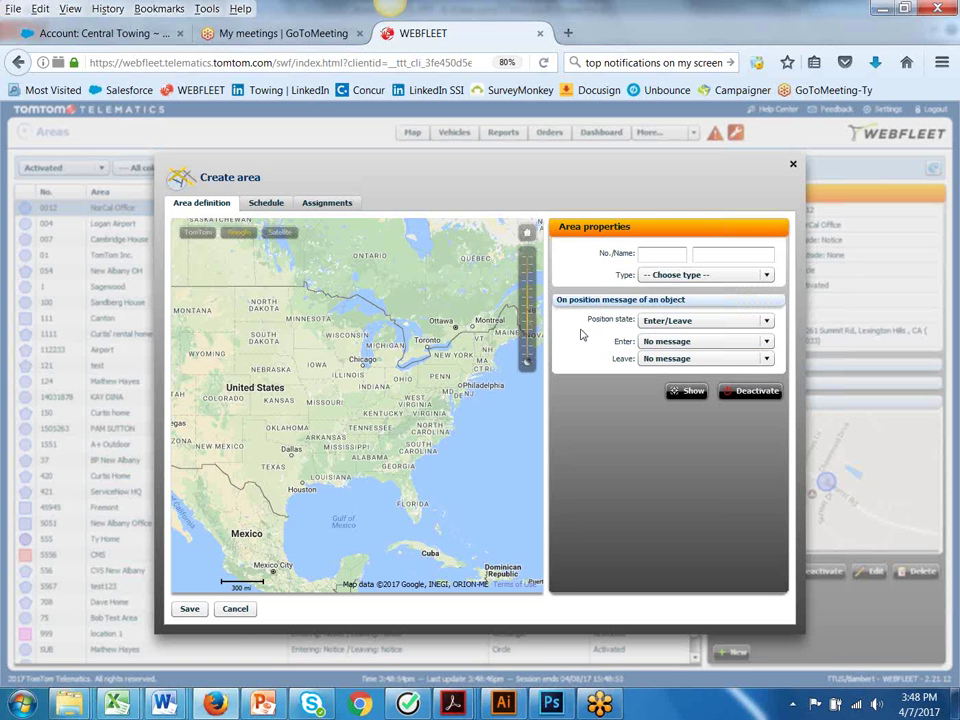
click(793, 165)
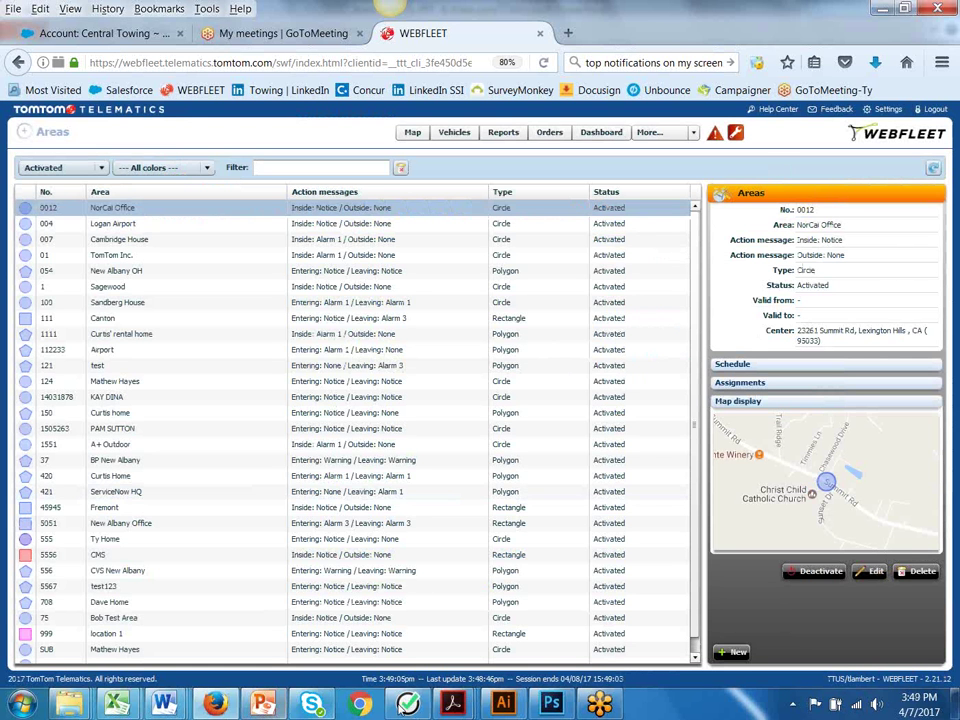
Switch to the PowerPoint presentation and view the integration partners, the rental or purchase pricing per truck and the SmartWitness camera pricing.
click(262, 704)
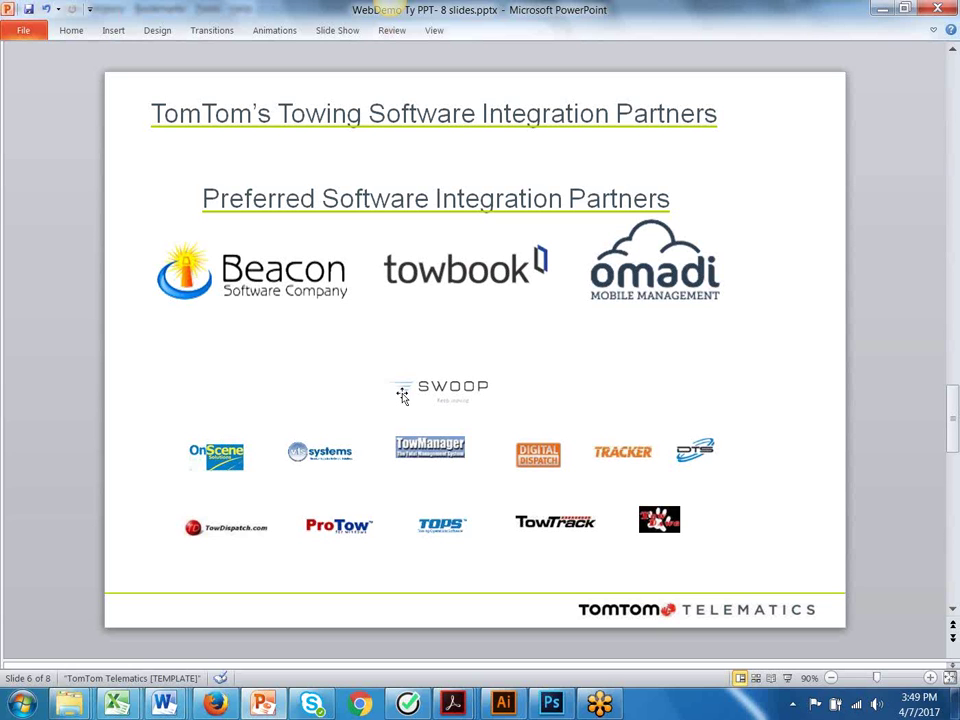
scroll(401, 390, down, 2)
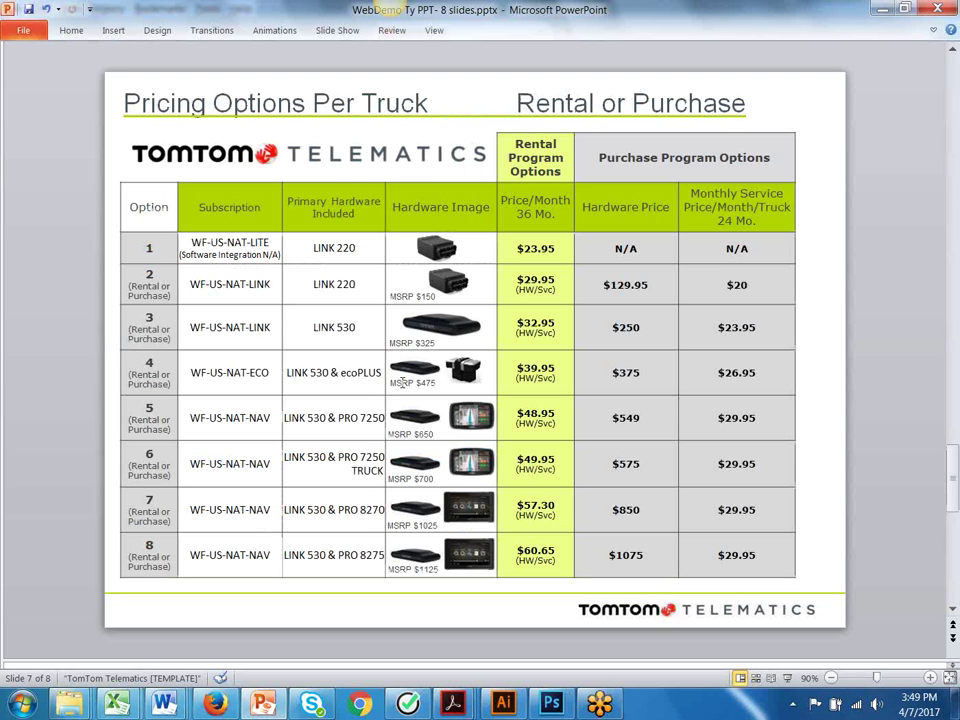
scroll(401, 382, down, 2)
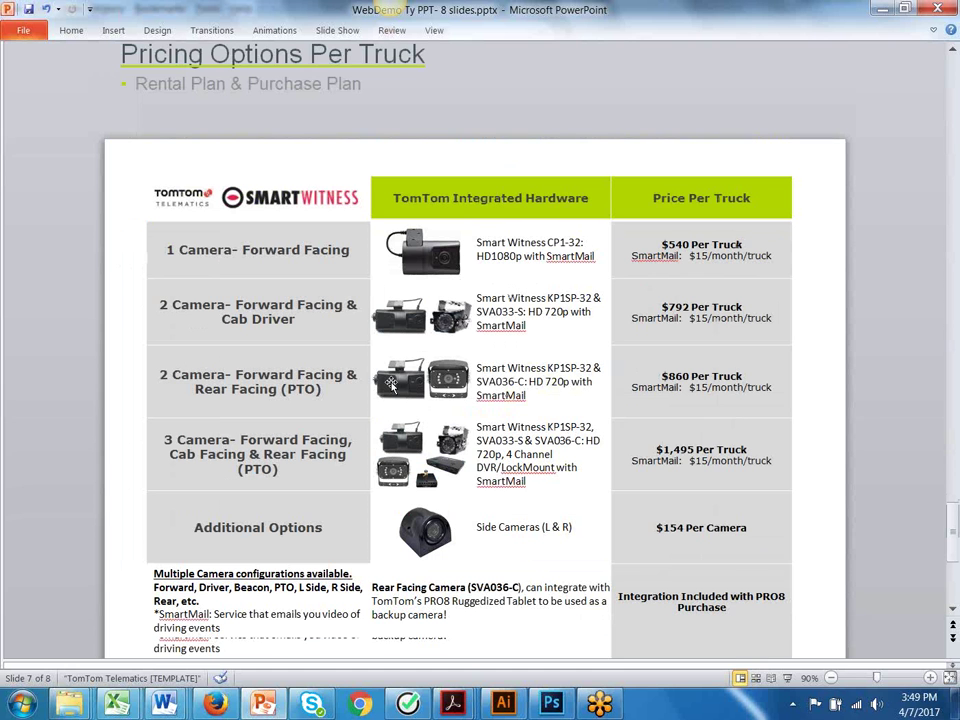